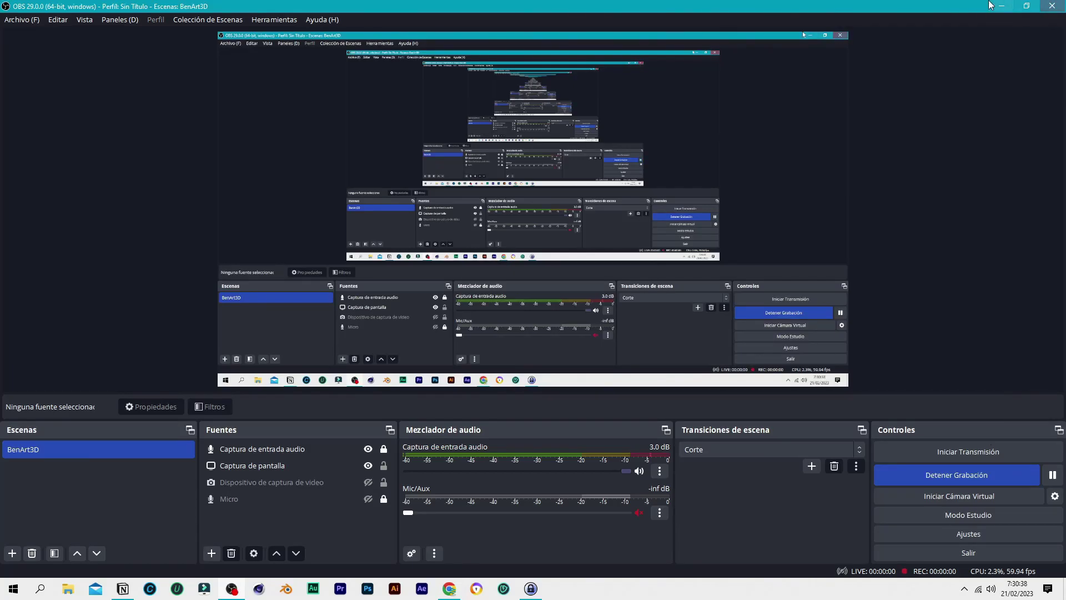
# - Start the OBS recording, get the recorder out of the way and bring the Slides presentation back
pyautogui.click(1001, 6)
pyautogui.moveTo(290, 194); pyautogui.dragTo(443, 396)
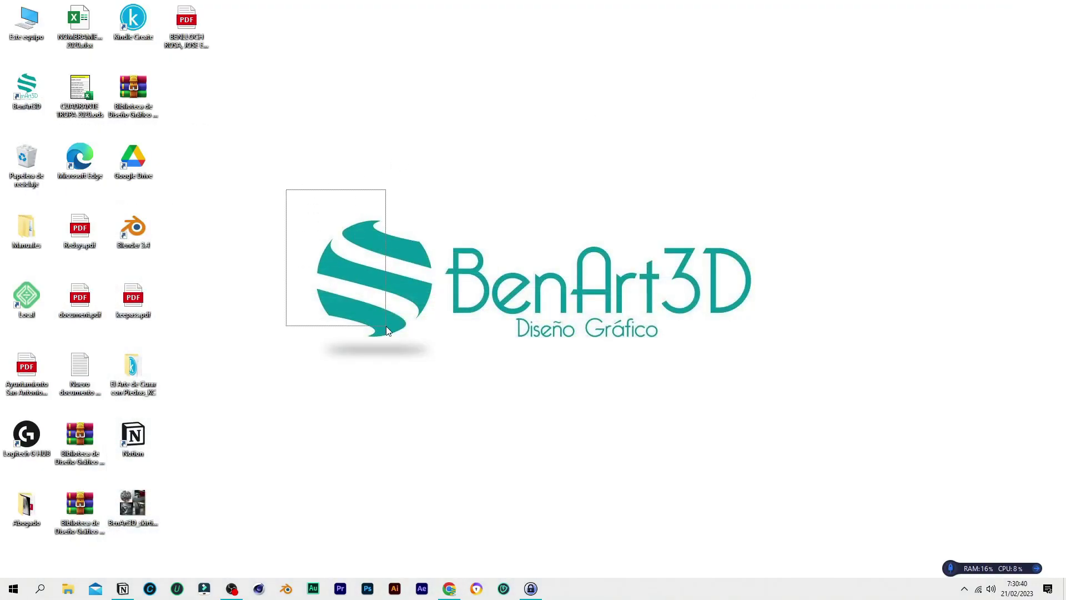
pyautogui.moveTo(287, 190)
pyautogui.mouseDown()
pyautogui.moveTo(440, 361)
pyautogui.moveTo(453, 356)
pyautogui.moveTo(434, 341)
pyautogui.mouseUp()
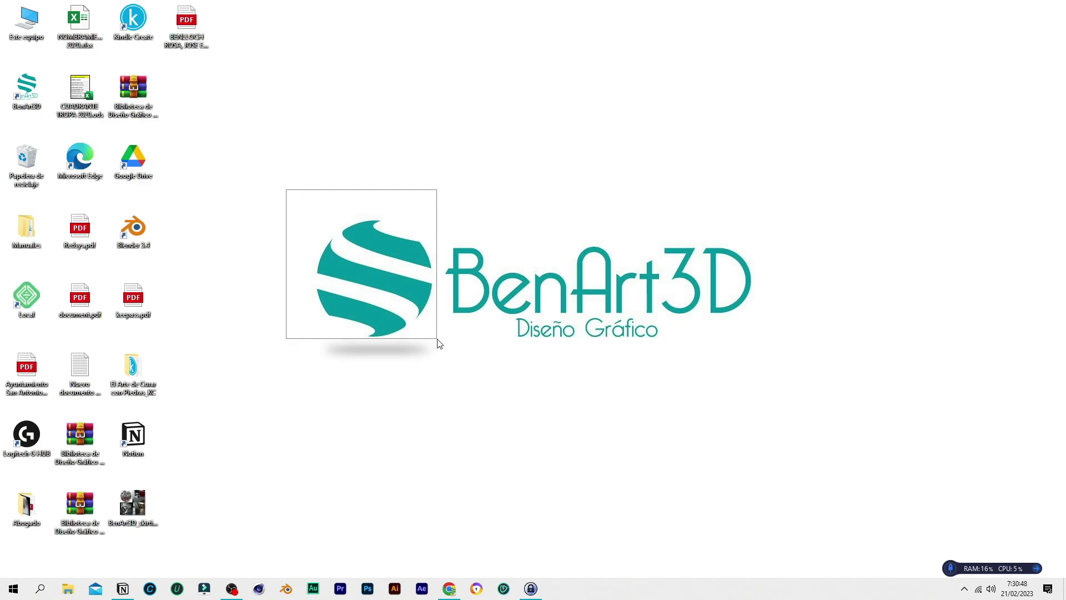
pyautogui.moveTo(434, 342); pyautogui.dragTo(454, 341)
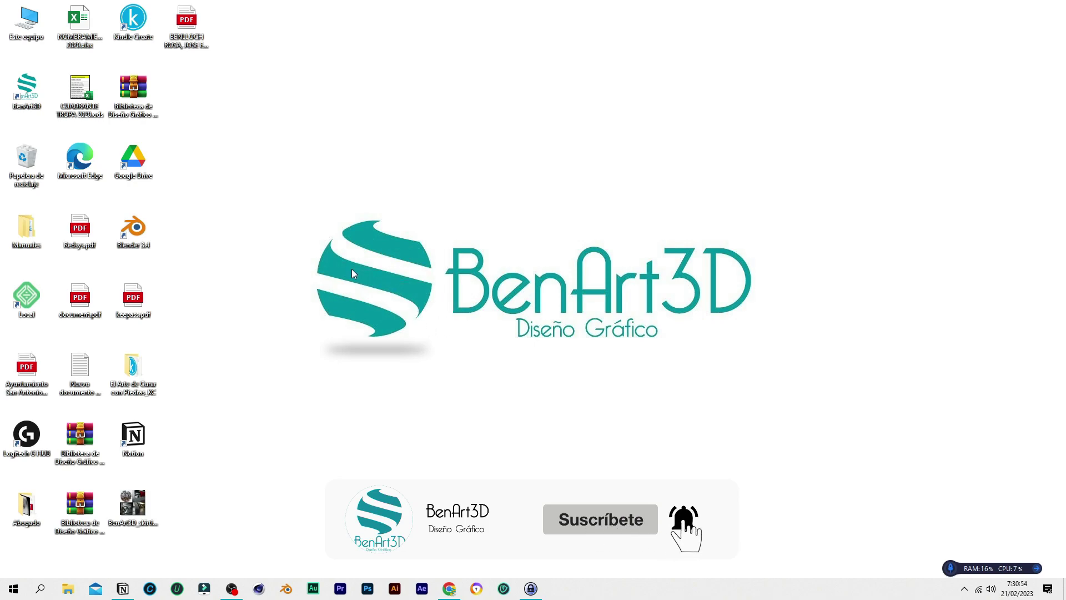
pyautogui.moveTo(455, 342); pyautogui.dragTo(307, 217)
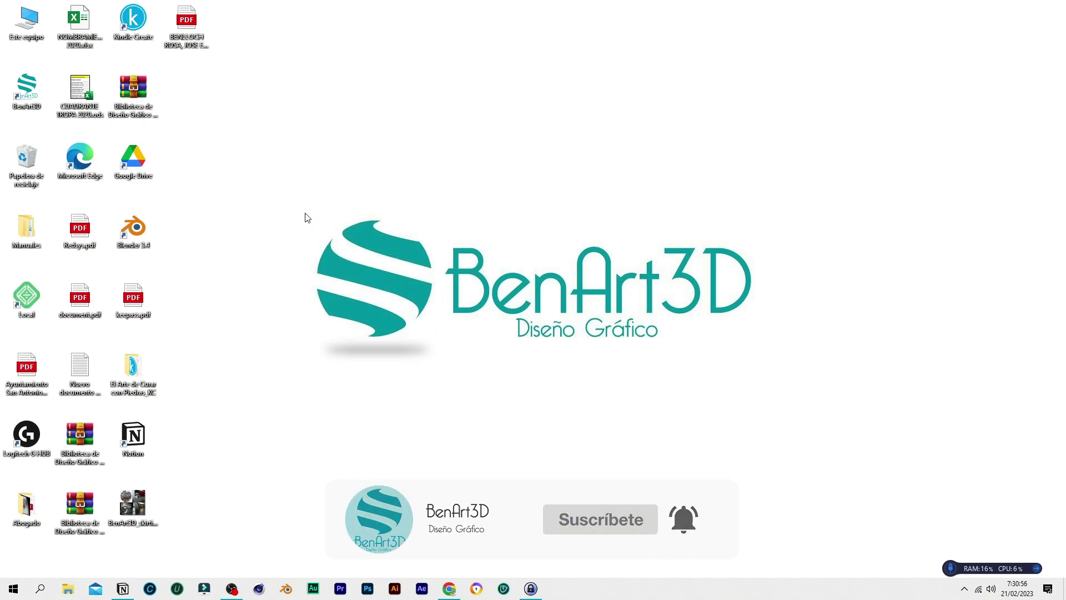
pyautogui.moveTo(306, 213); pyautogui.dragTo(449, 368)
pyautogui.click(445, 586)
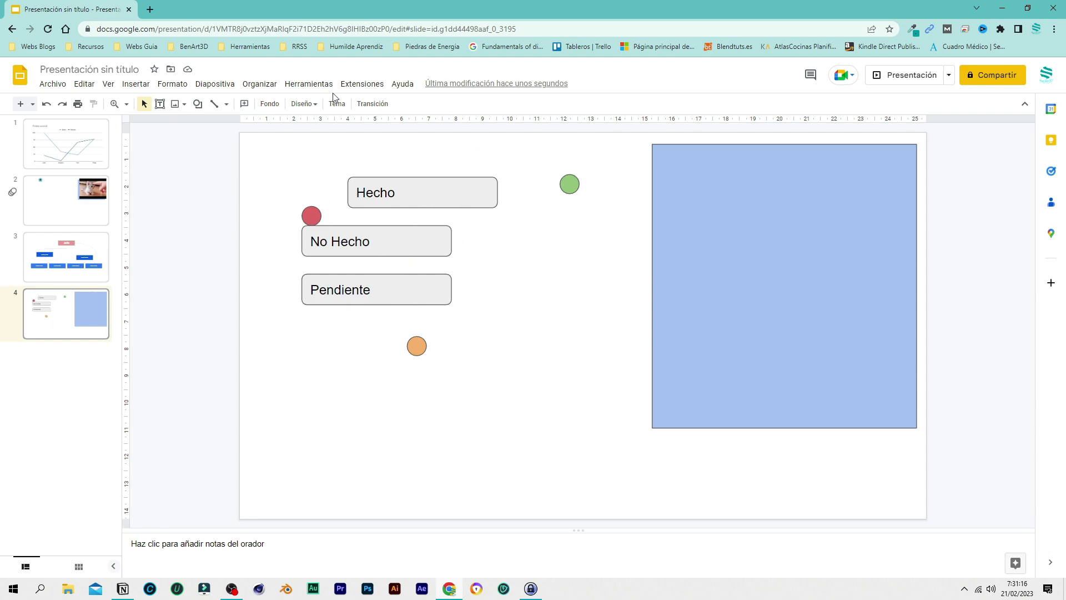
# - Drag the green circle onto the Hecho label and nudge it further right
pyautogui.click(569, 179)
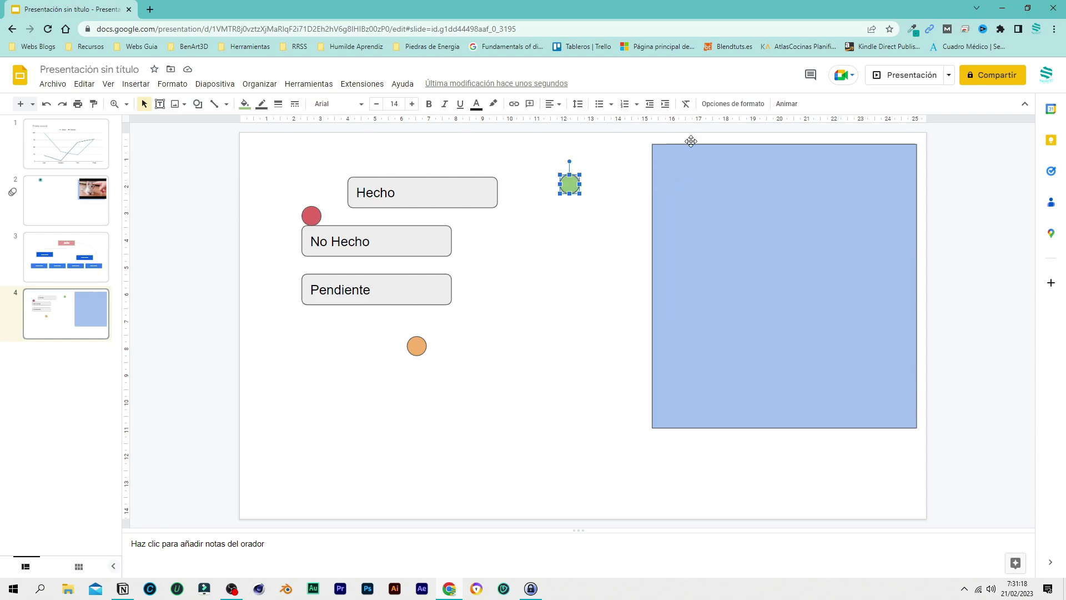
pyautogui.moveTo(571, 182); pyautogui.dragTo(484, 196)
pyautogui.click(567, 261)
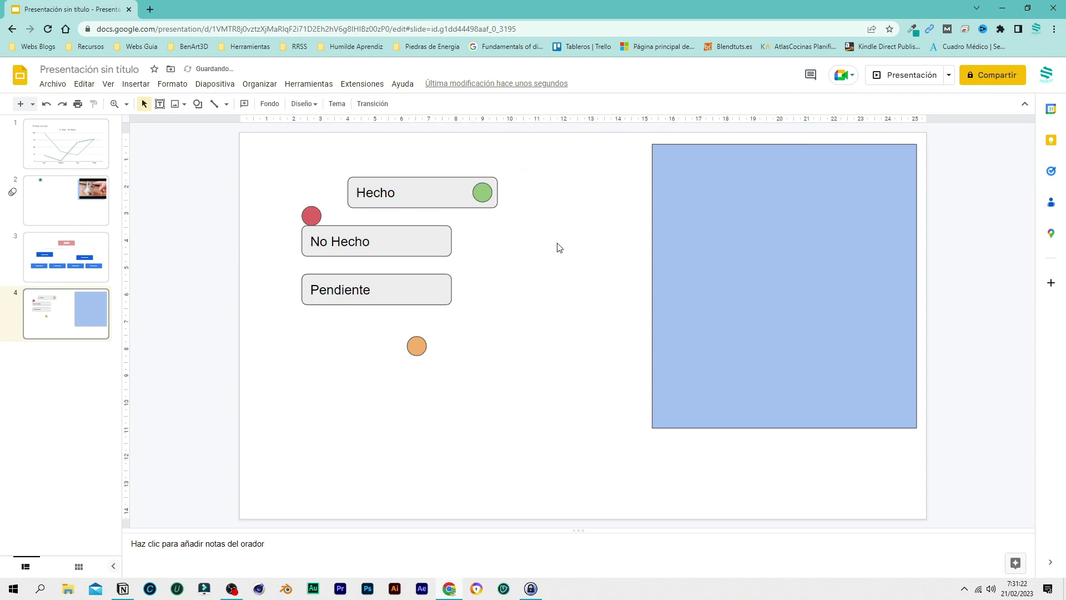
pyautogui.click(483, 194)
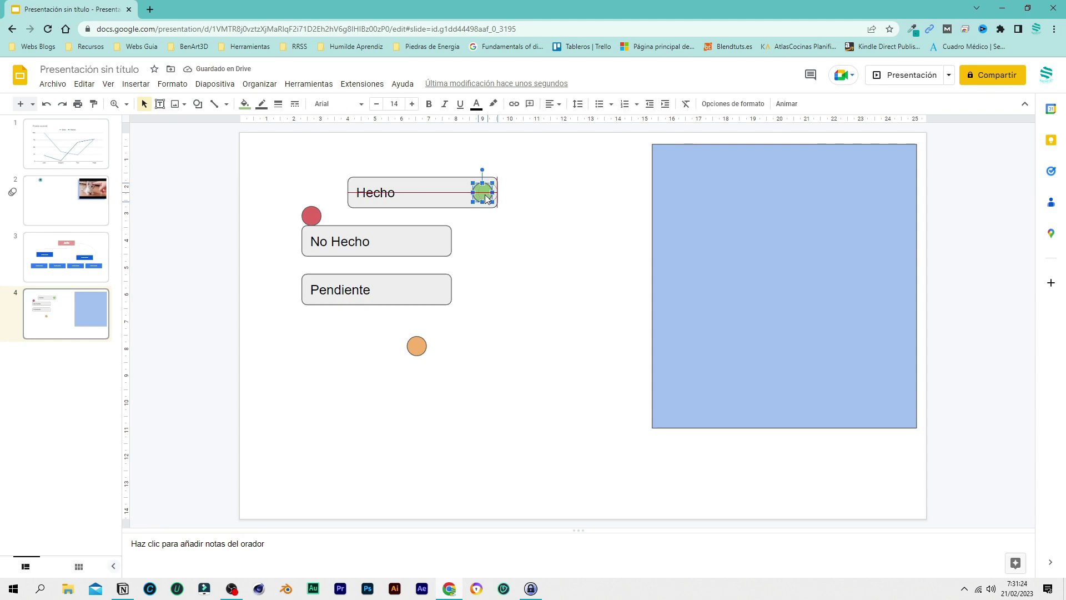
pyautogui.moveTo(485, 194); pyautogui.dragTo(490, 194)
pyautogui.click(541, 211)
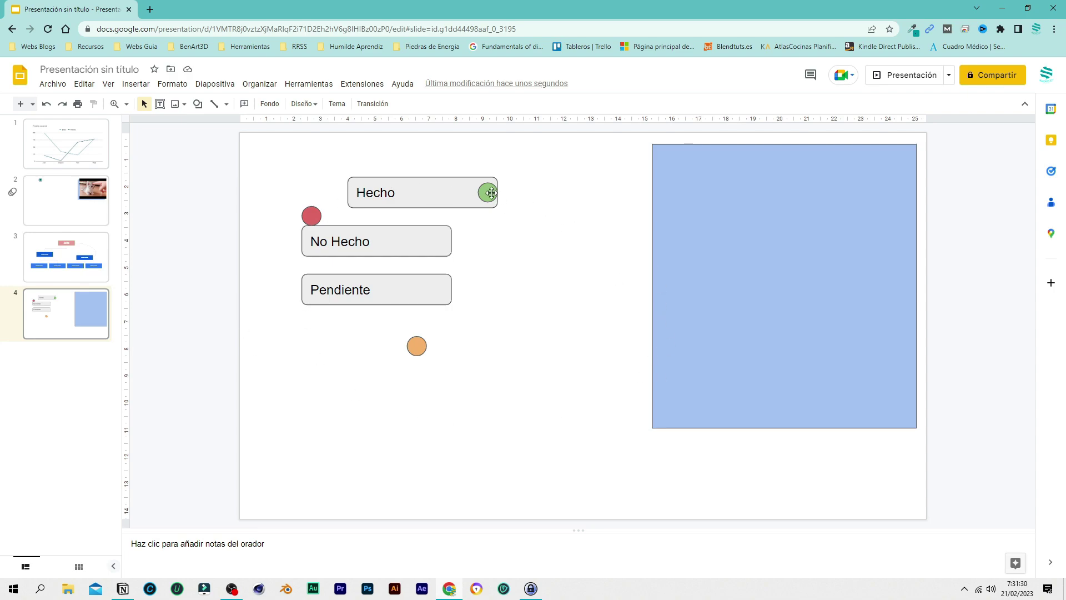
# - Move the green circle back out just beyond Hecho's upper-right corner and select both
pyautogui.moveTo(488, 193); pyautogui.dragTo(545, 173)
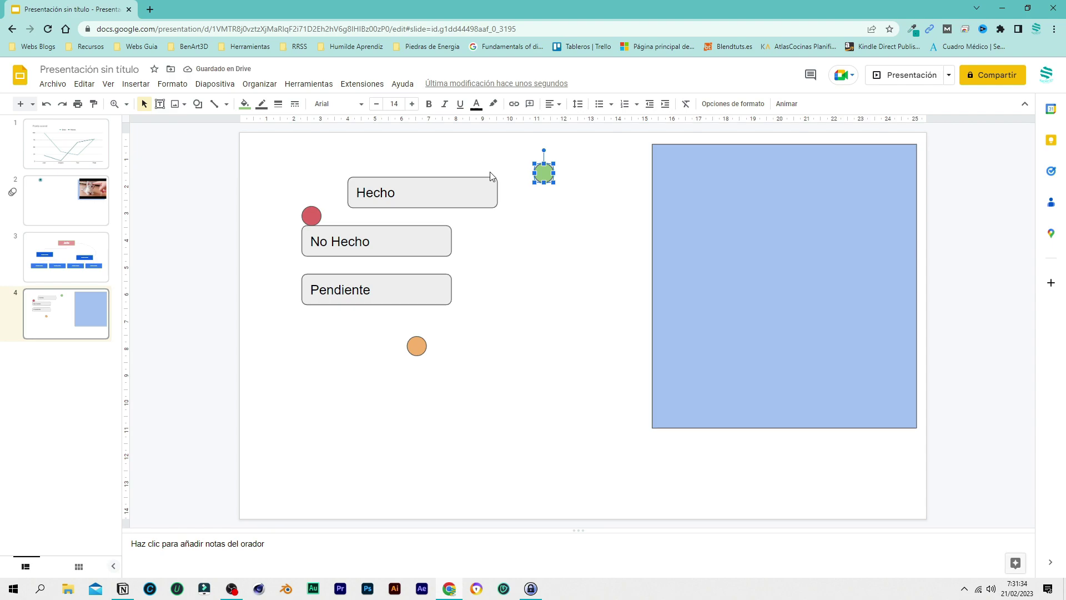
pyautogui.click(587, 246)
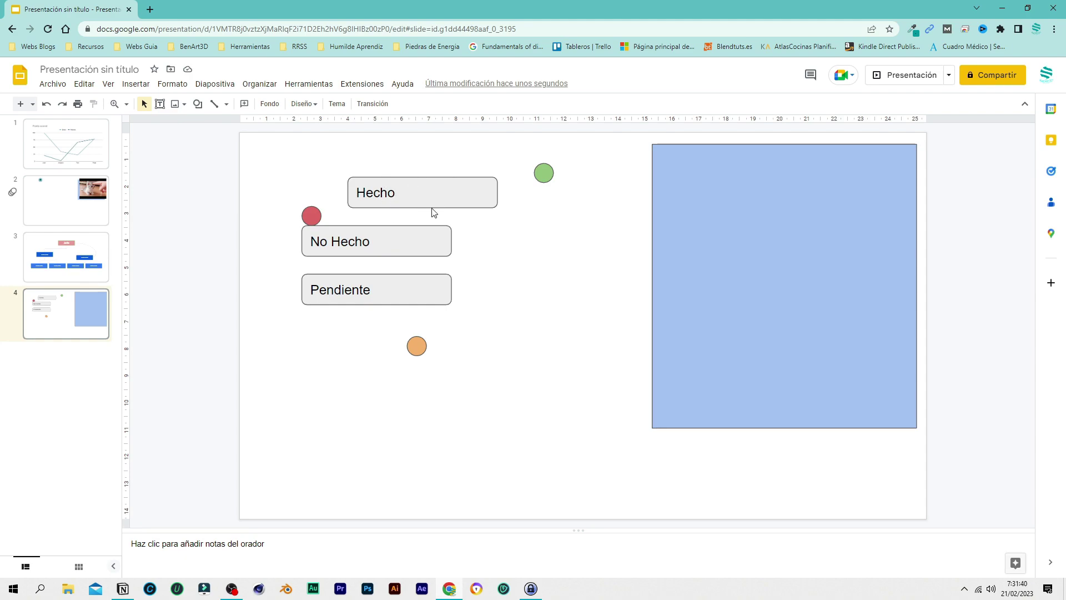
pyautogui.moveTo(376, 157); pyautogui.dragTo(562, 206)
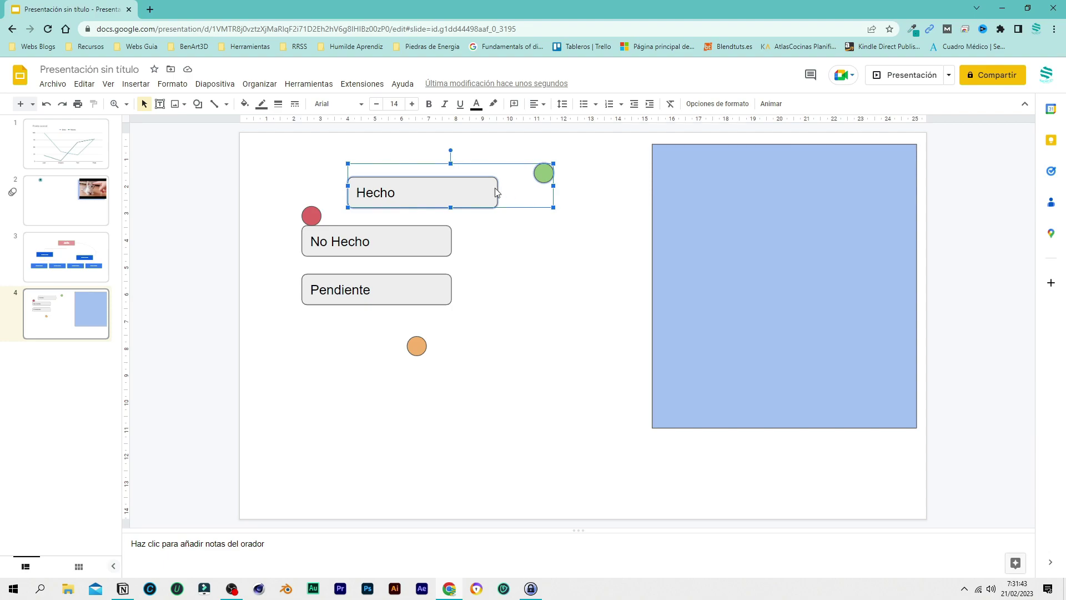
# - Right-align the green circle with Hecho and centre it vertically on the label
pyautogui.rightClick(445, 190)
pyautogui.moveTo(510, 384)
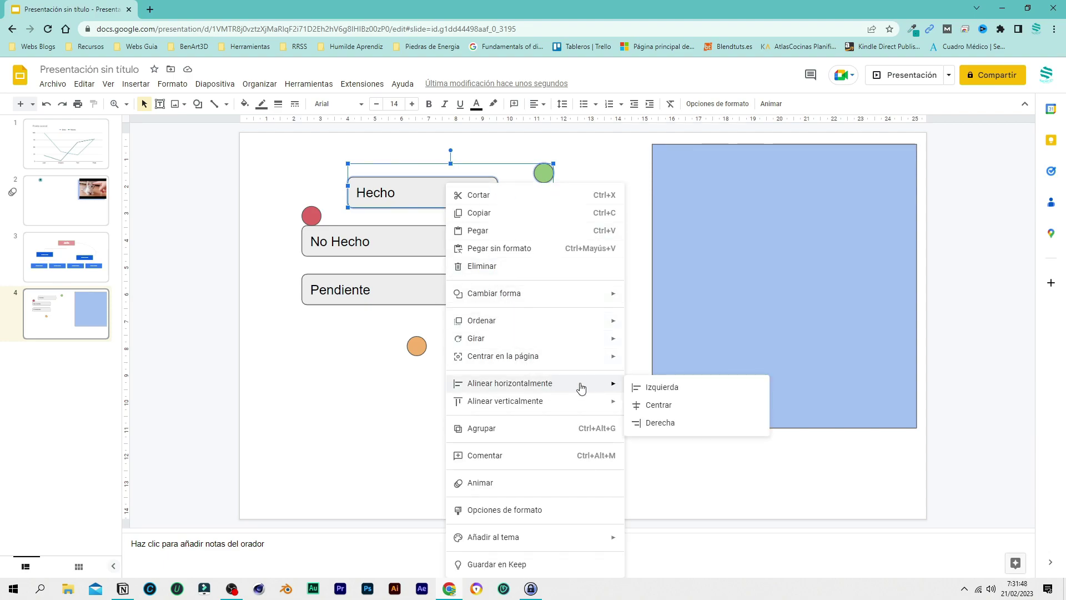
pyautogui.click(680, 424)
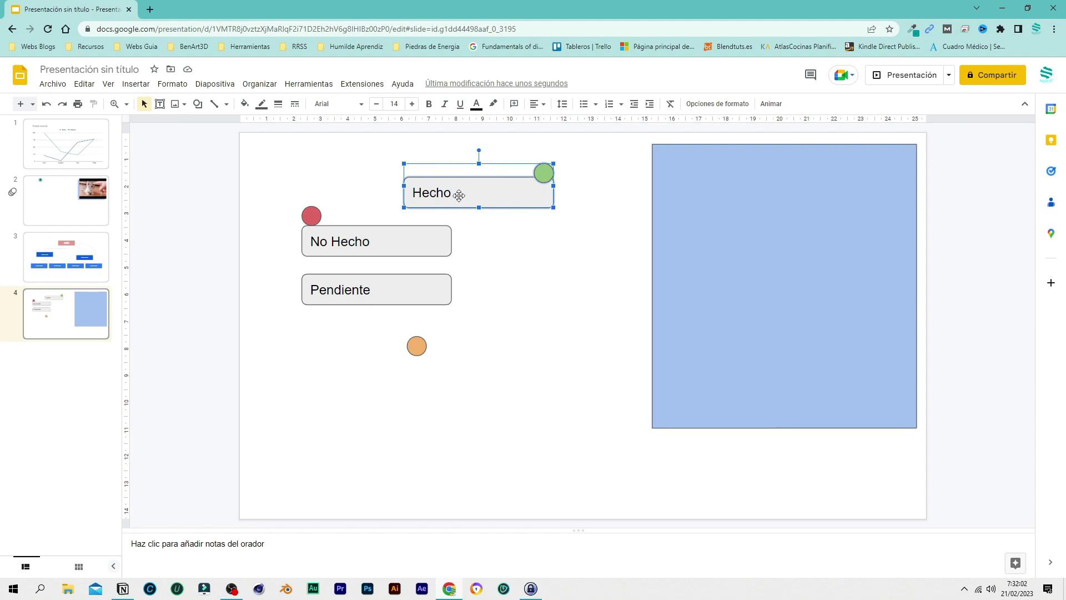
pyautogui.rightClick(481, 190)
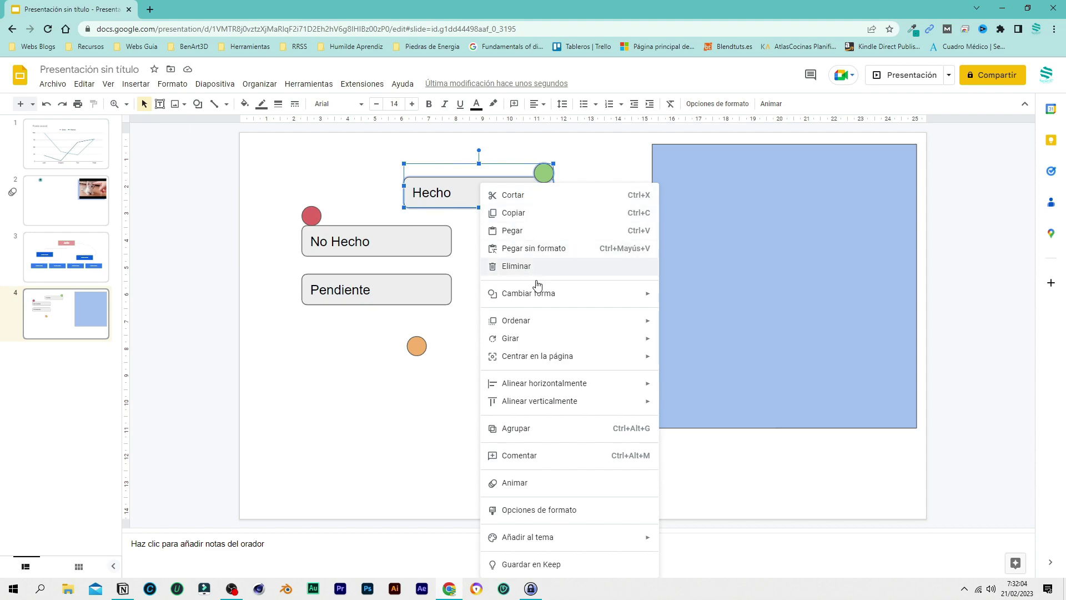
pyautogui.moveTo(540, 401)
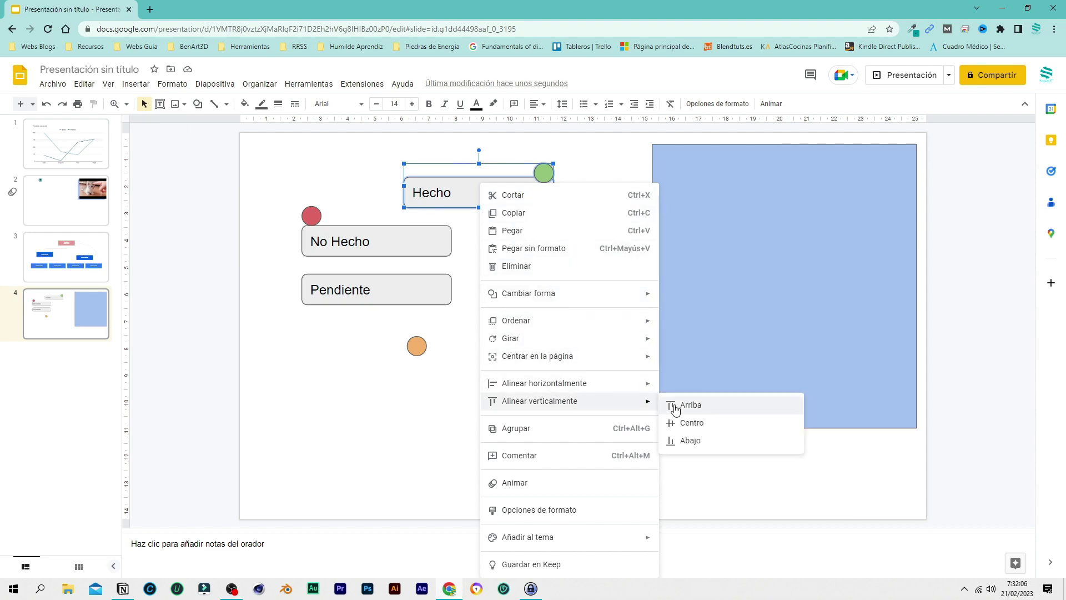
pyautogui.click(710, 427)
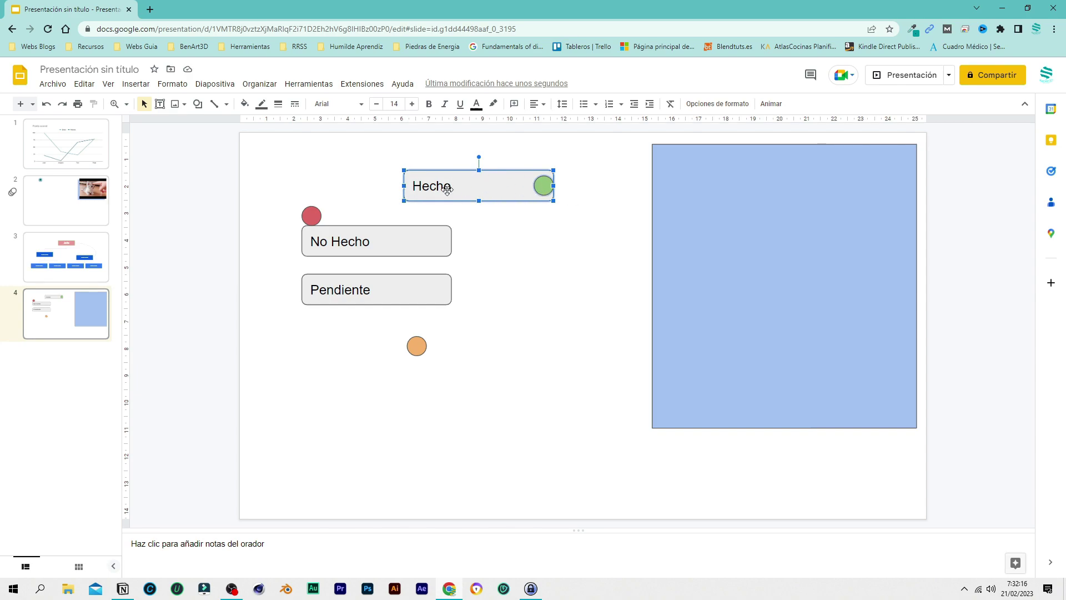
pyautogui.click(554, 250)
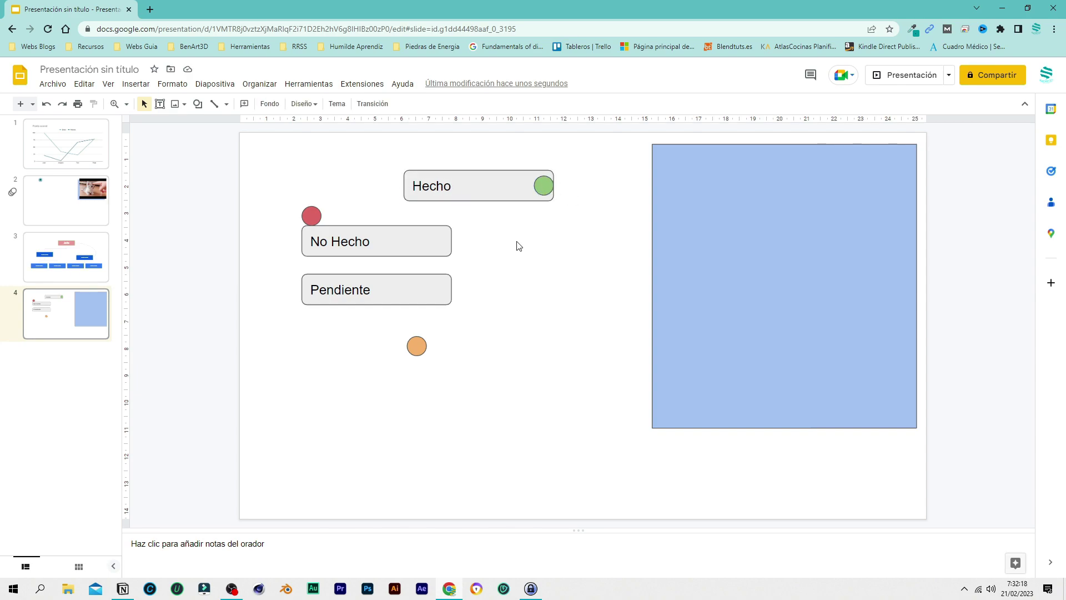
# - Select the red circle with No Hecho and centre it horizontally and vertically on the box
pyautogui.moveTo(306, 214); pyautogui.dragTo(308, 207)
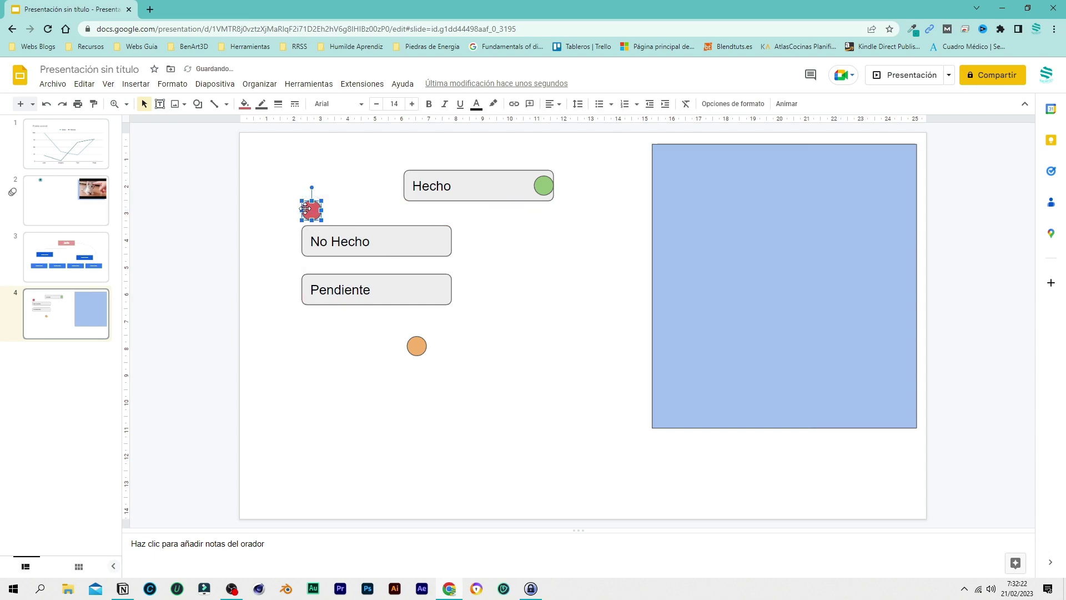
pyautogui.moveTo(279, 207); pyautogui.dragTo(330, 242)
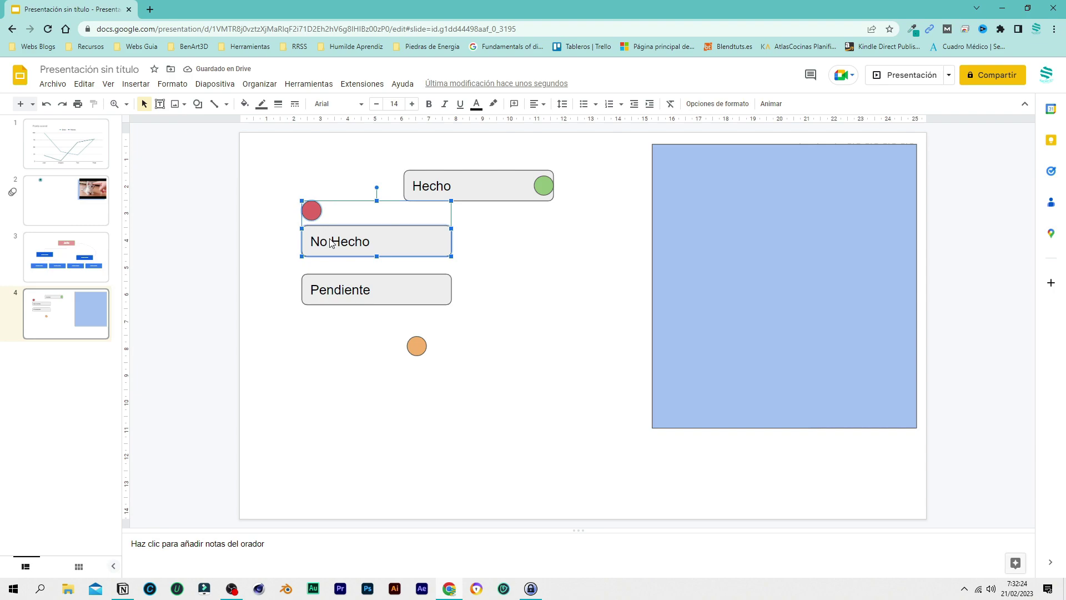
pyautogui.rightClick(331, 242)
pyautogui.moveTo(394, 383)
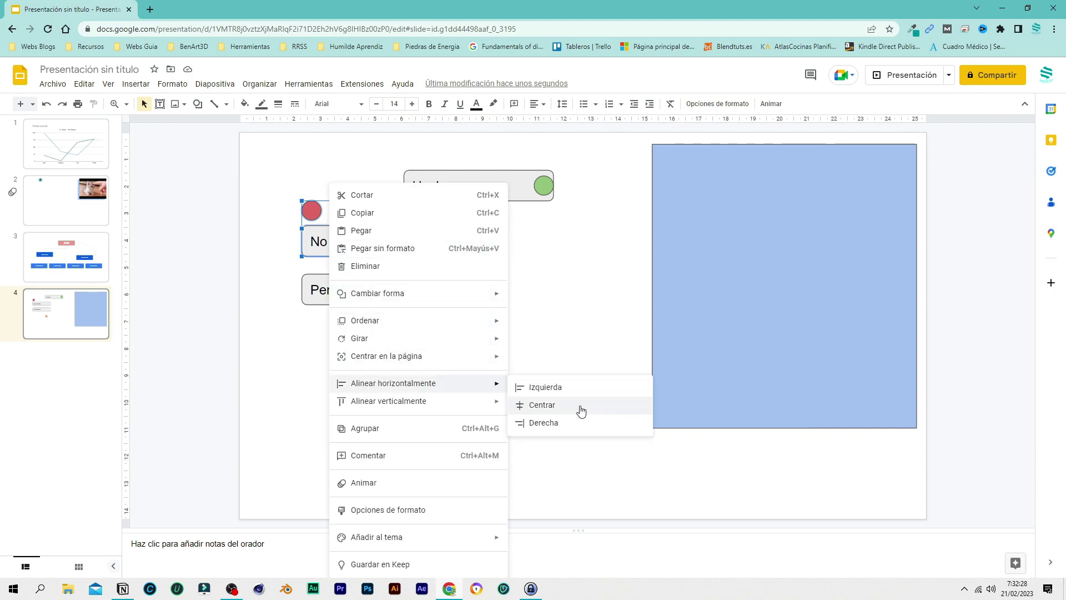
pyautogui.click(582, 409)
pyautogui.rightClick(377, 232)
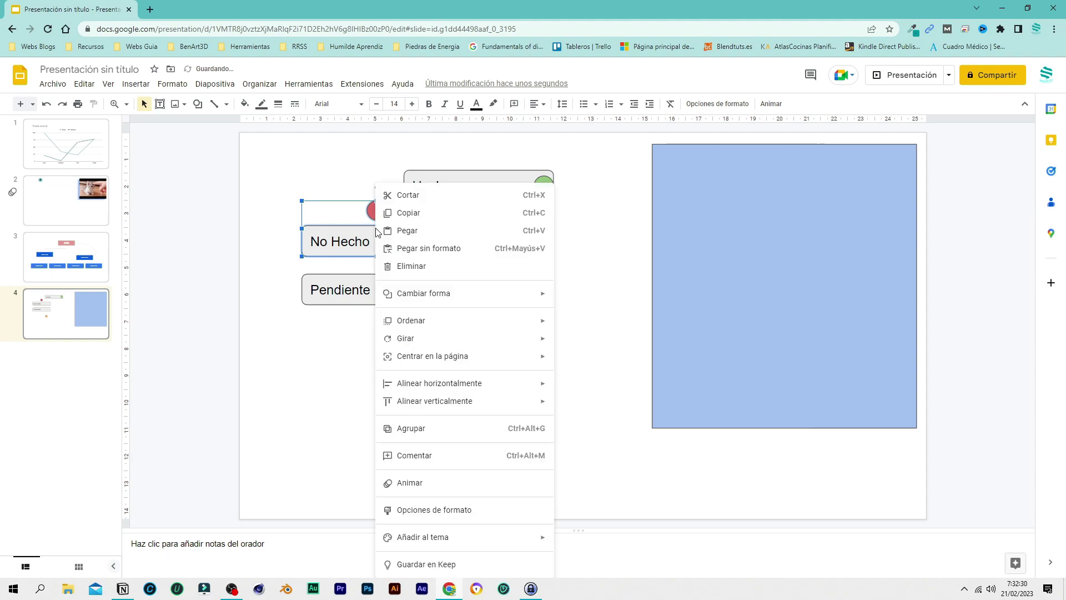
pyautogui.moveTo(434, 401)
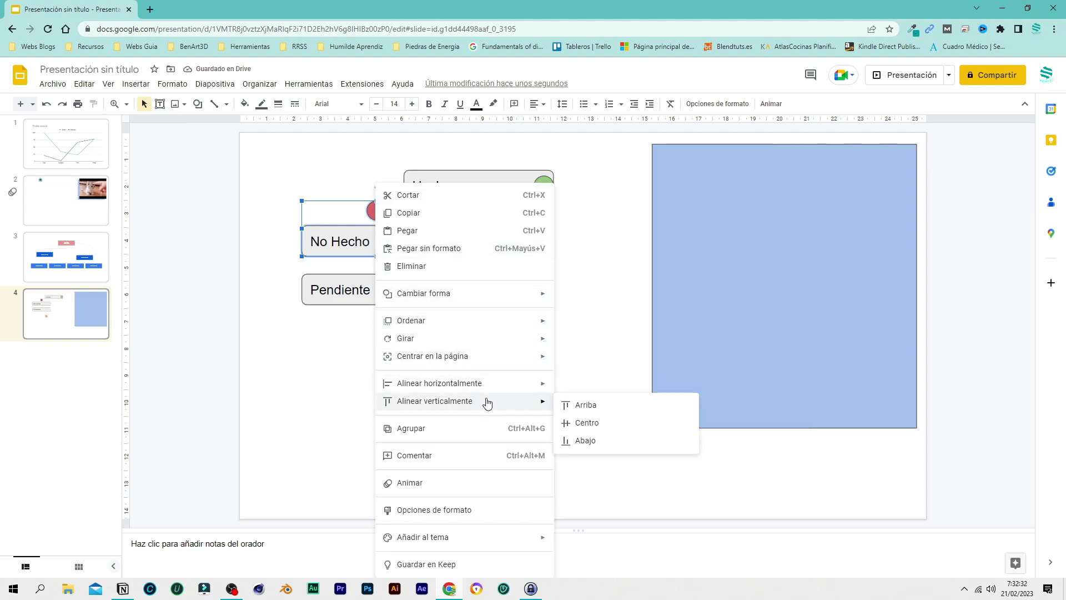
pyautogui.click(604, 428)
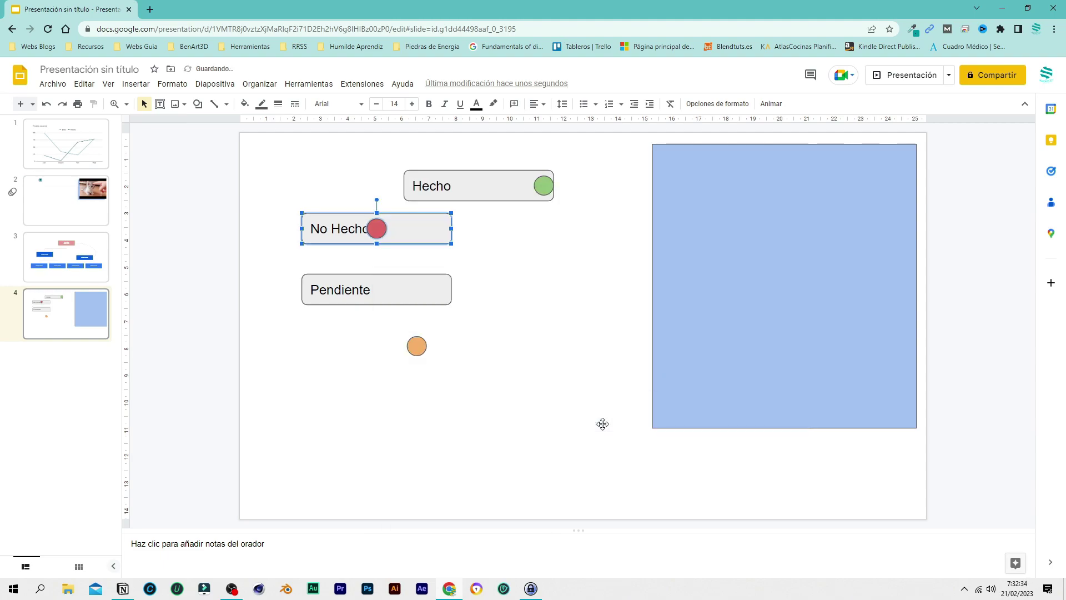
# - Right-align the red circle so it sits at the No Hecho box's right end
pyautogui.rightClick(352, 230)
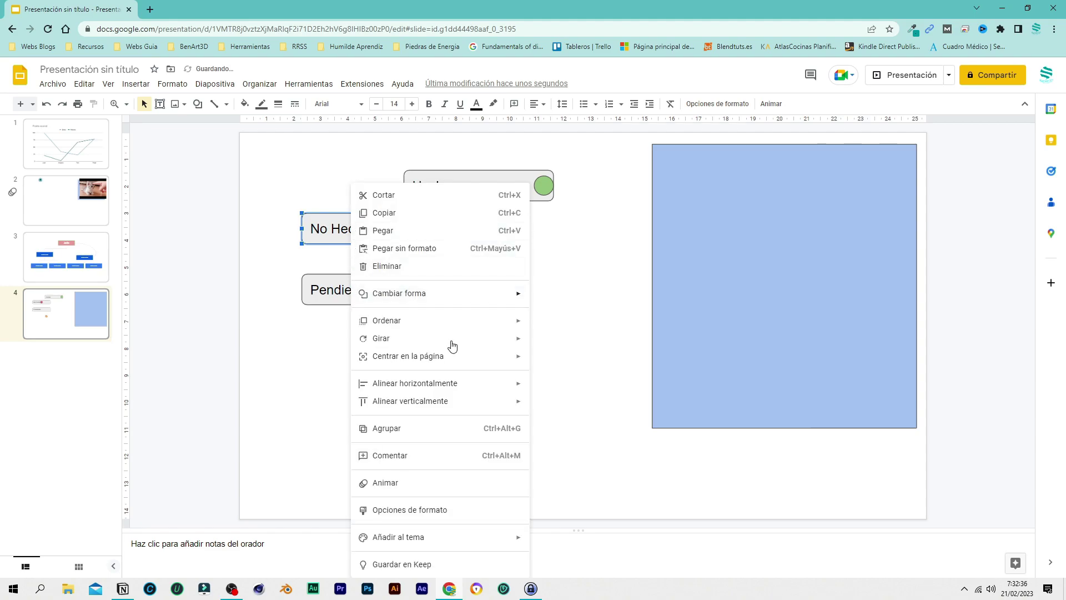
pyautogui.click(566, 420)
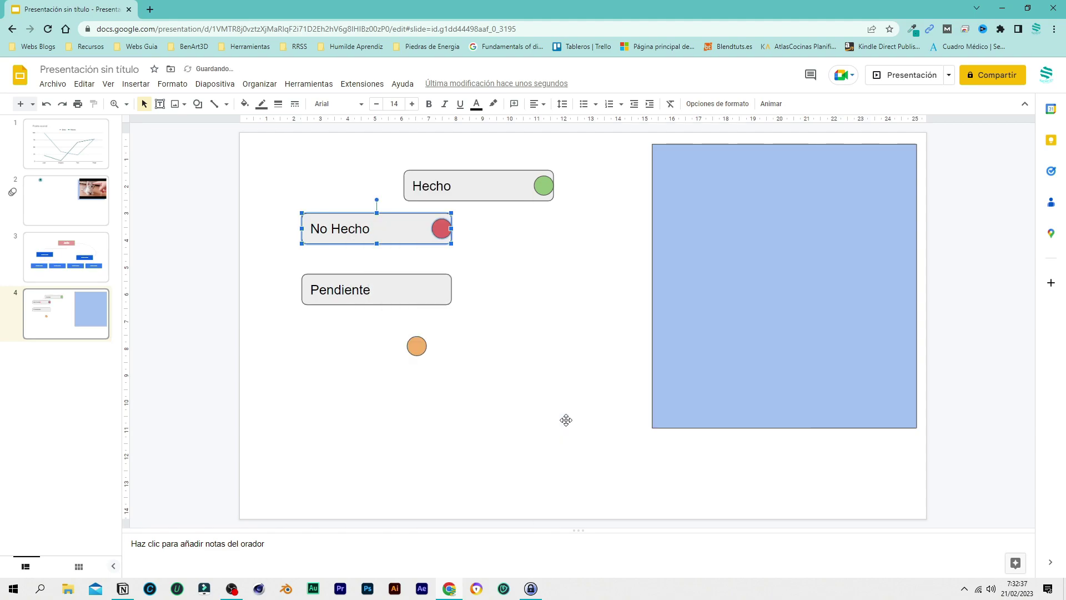
pyautogui.click(553, 321)
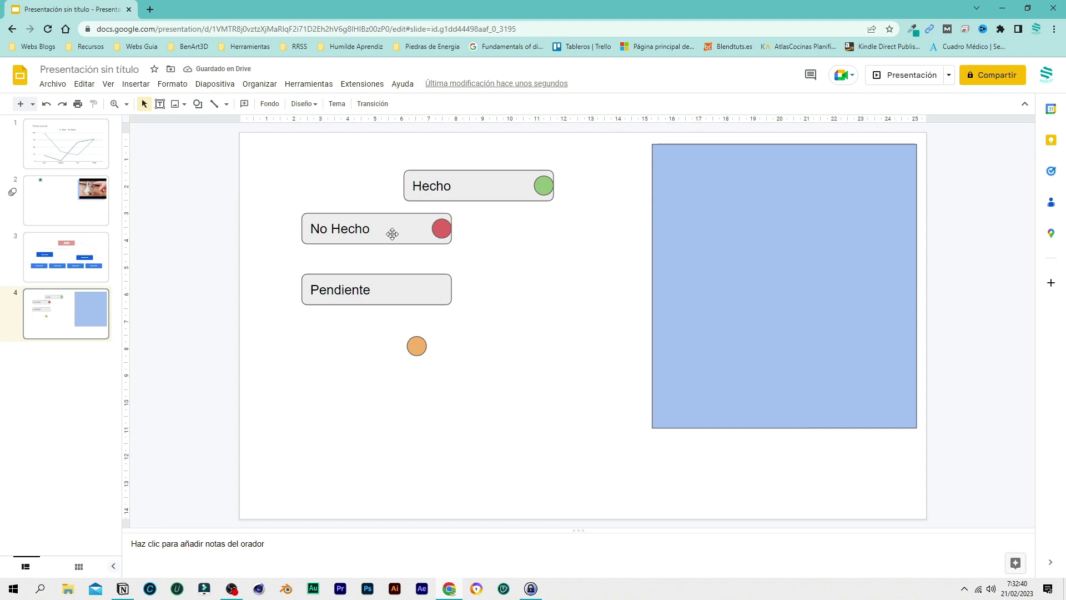
pyautogui.moveTo(472, 385); pyautogui.dragTo(300, 269)
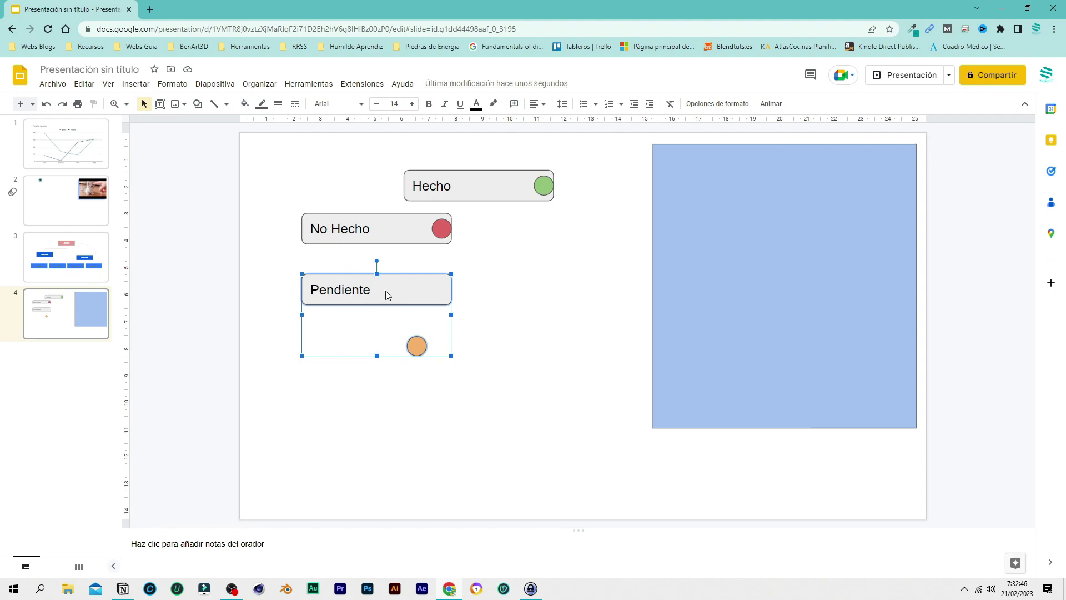
# - Right-align the orange circle with Pendiente and centre it vertically on the box
pyautogui.rightClick(387, 294)
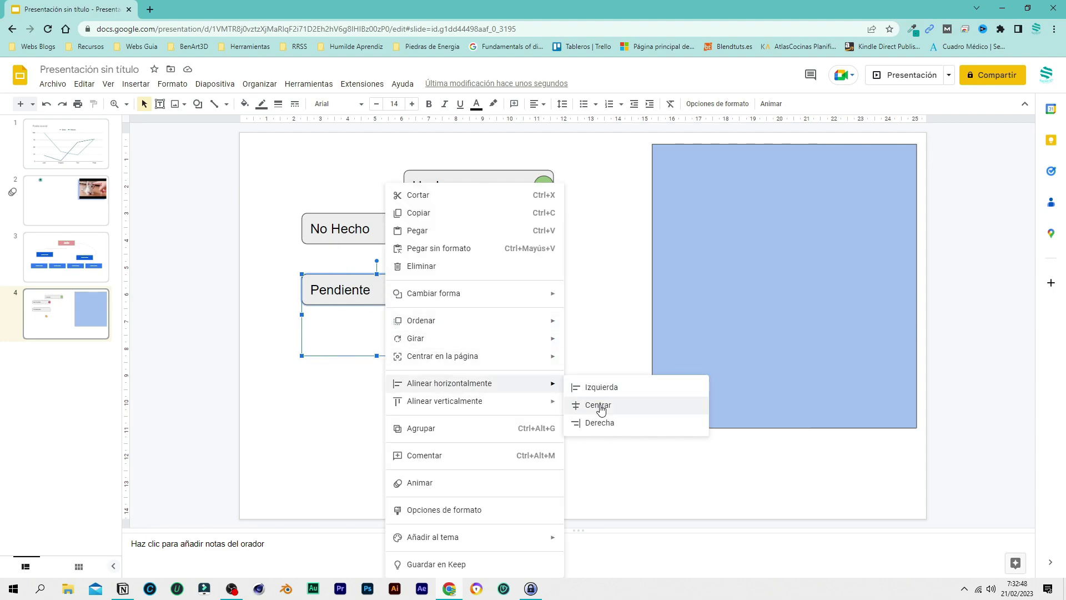
pyautogui.click(601, 424)
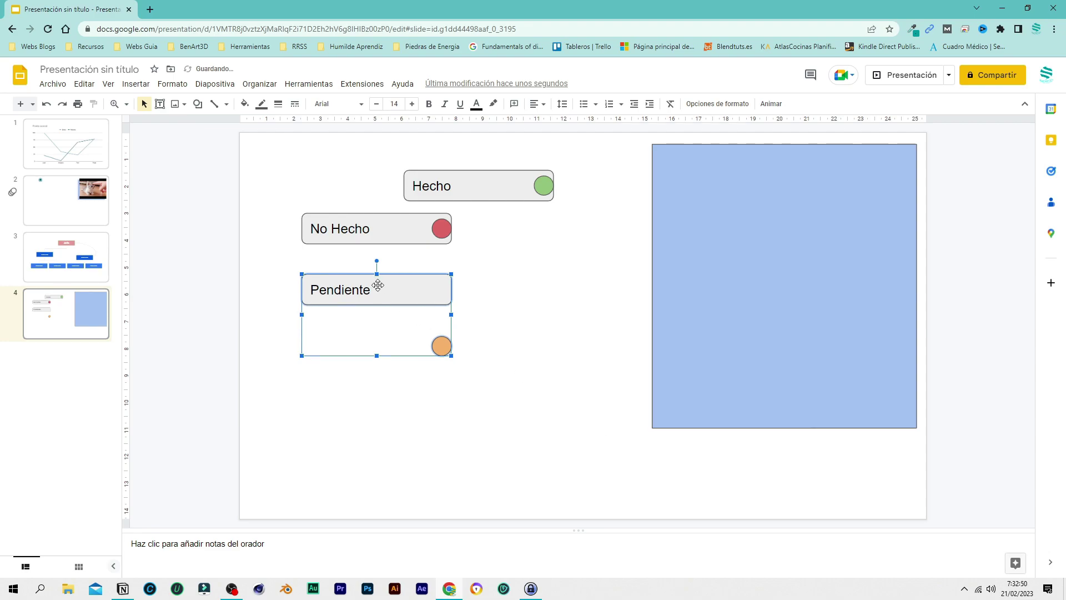
pyautogui.rightClick(377, 283)
pyautogui.moveTo(437, 401)
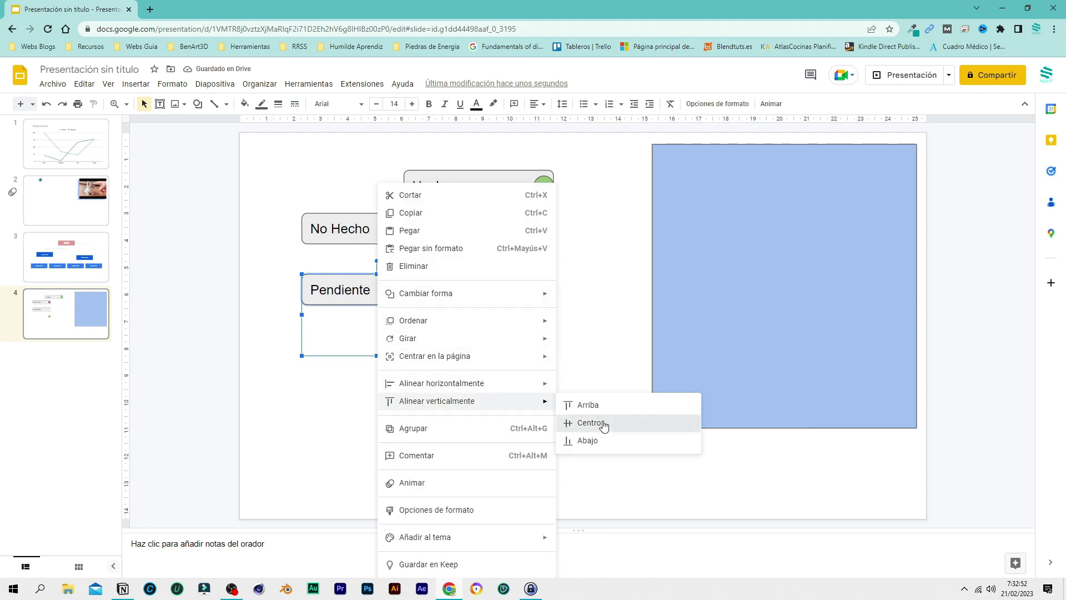
pyautogui.click(577, 425)
pyautogui.click(552, 393)
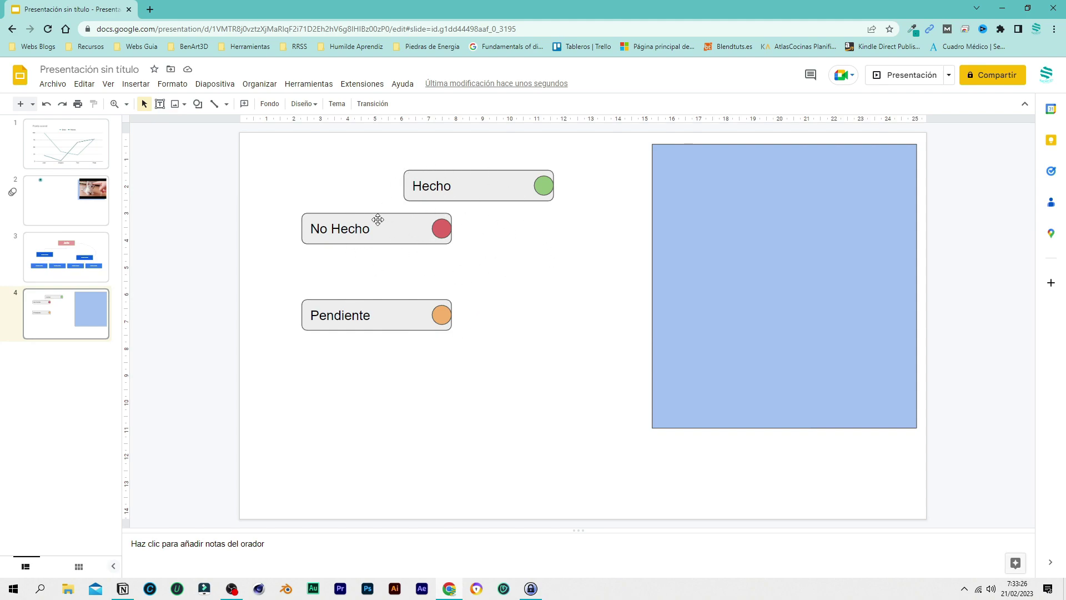
pyautogui.moveTo(368, 185); pyautogui.dragTo(571, 186)
# - Group Hecho with its green circle and No Hecho with its red circle
pyautogui.rightClick(506, 190)
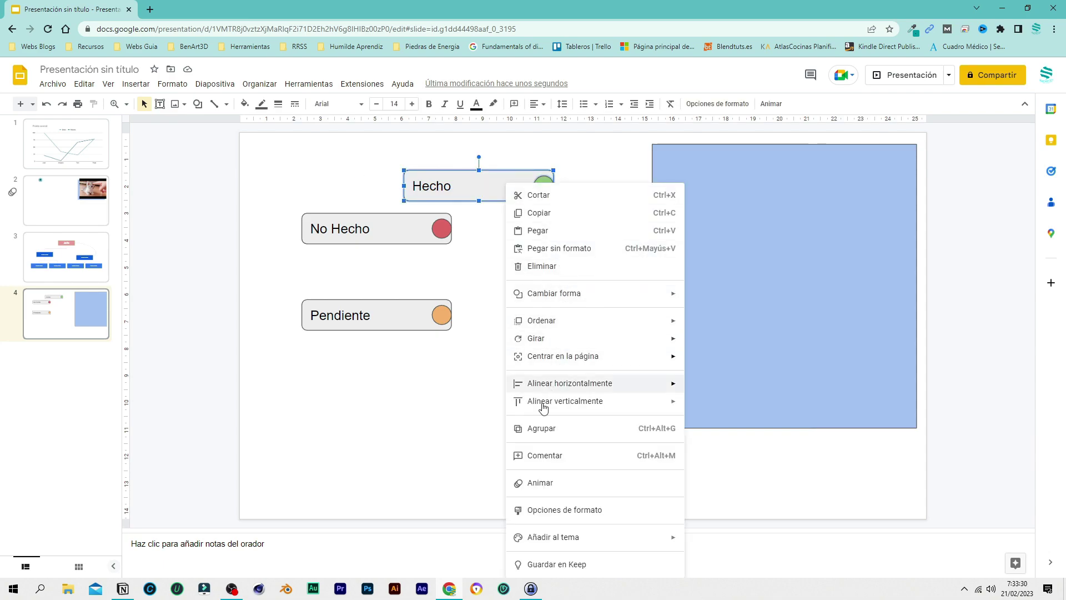
pyautogui.click(537, 431)
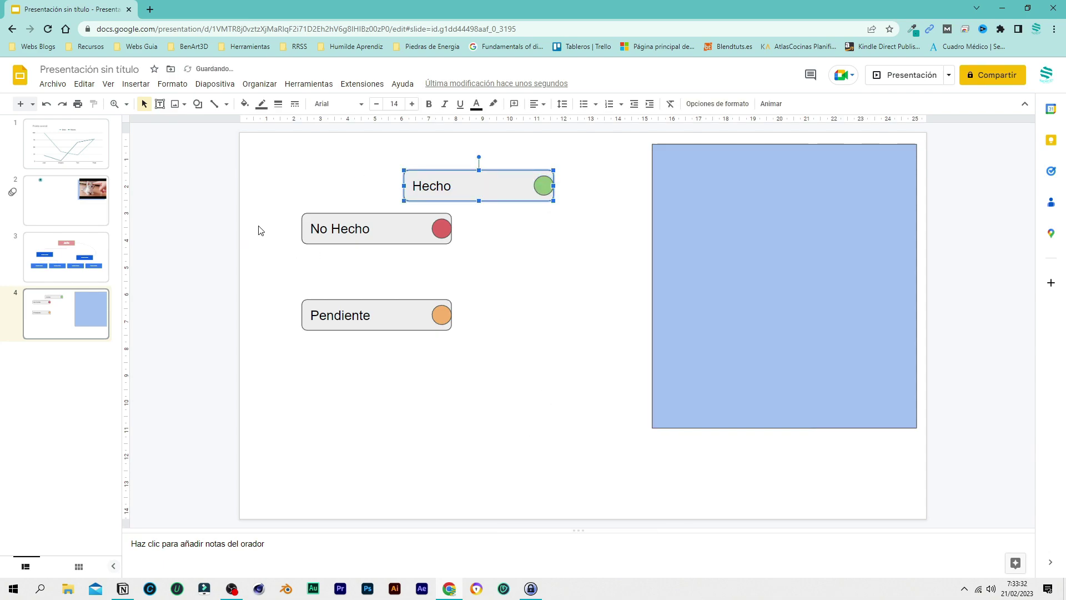
pyautogui.moveTo(259, 230); pyautogui.dragTo(497, 241)
pyautogui.rightClick(411, 231)
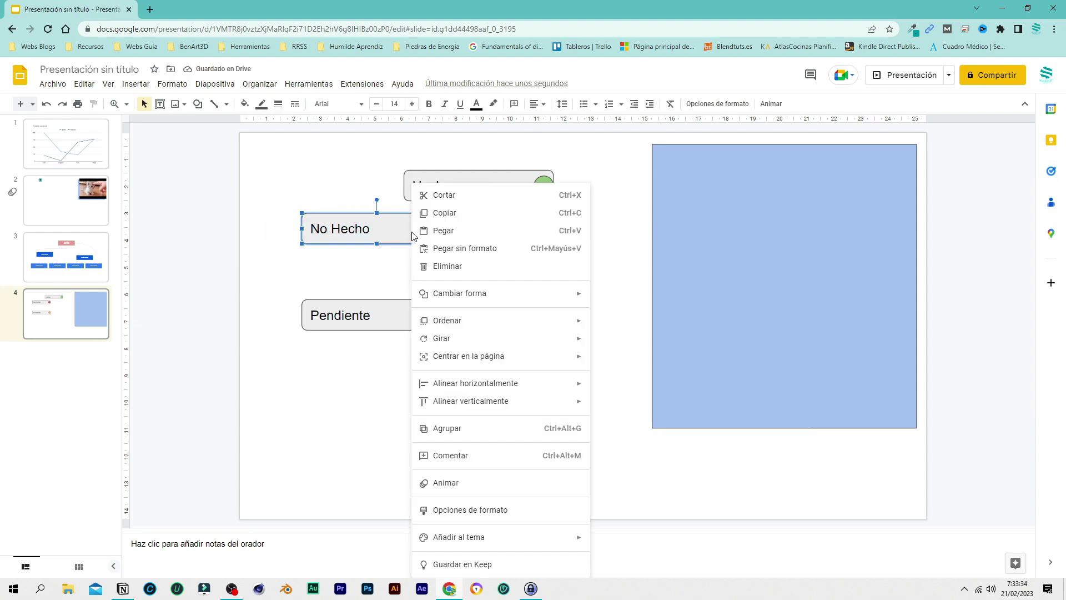
pyautogui.click(469, 431)
pyautogui.click(320, 367)
# - Group Pendiente with its orange circle and shift the group to the right
pyautogui.moveTo(279, 316); pyautogui.dragTo(491, 319)
pyautogui.rightClick(434, 315)
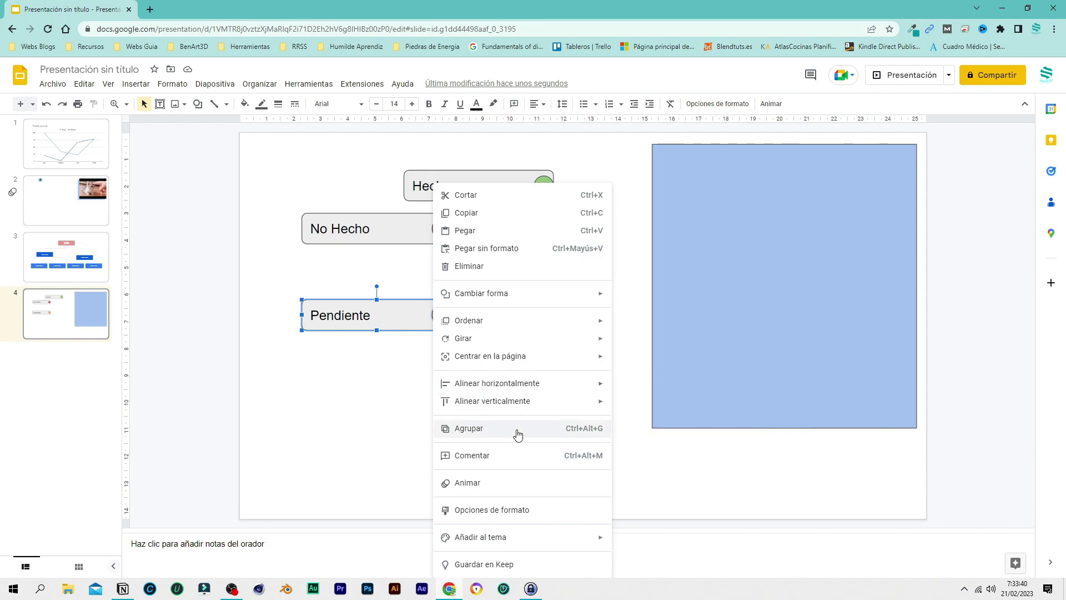
pyautogui.click(520, 430)
pyautogui.click(543, 380)
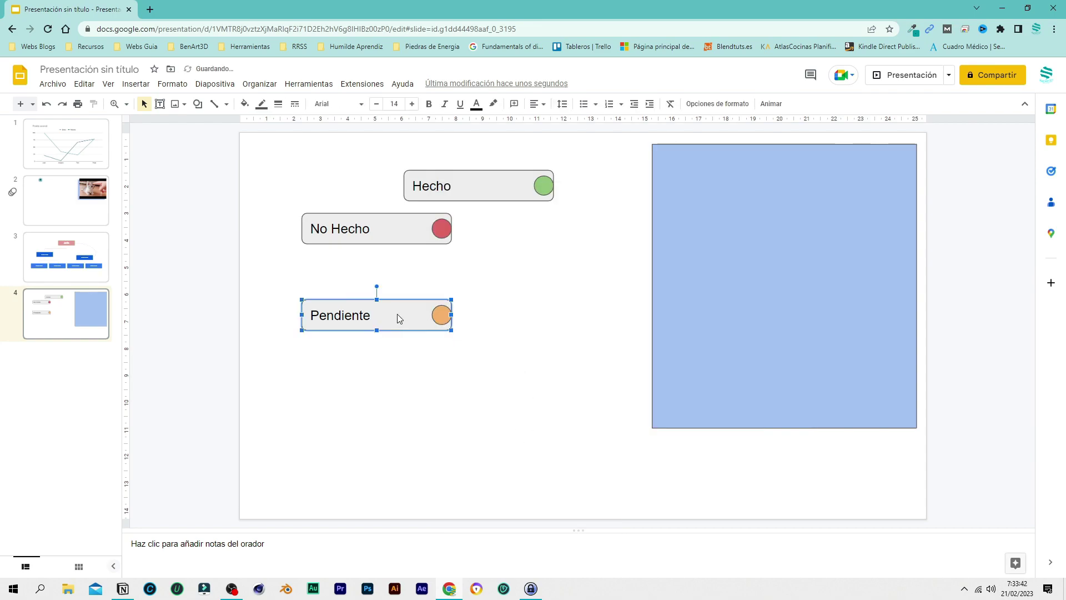
pyautogui.moveTo(398, 314); pyautogui.dragTo(482, 316)
pyautogui.click(534, 366)
# - Distribute the Hecho, No Hecho and Pendiente groups vertically and align their left edges
pyautogui.moveTo(603, 414); pyautogui.dragTo(319, 156)
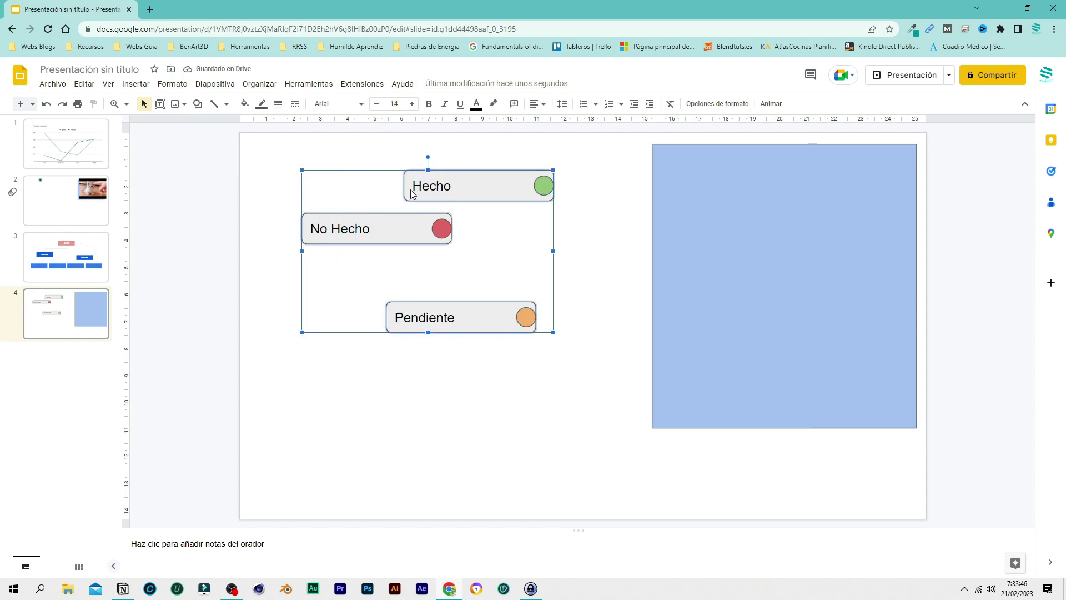
pyautogui.rightClick(428, 192)
pyautogui.moveTo(499, 383)
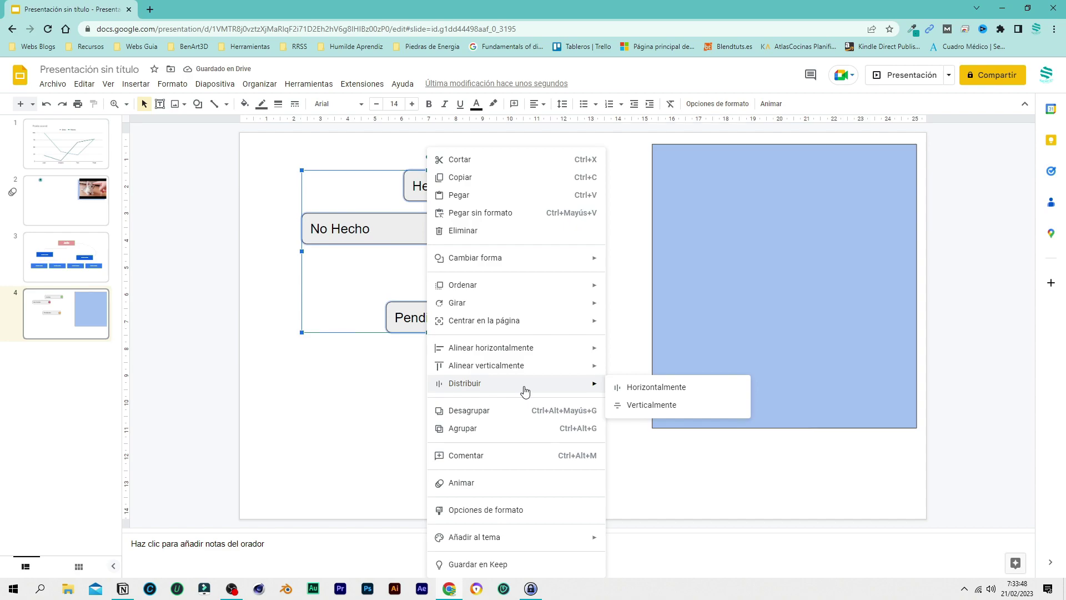
pyautogui.click(659, 406)
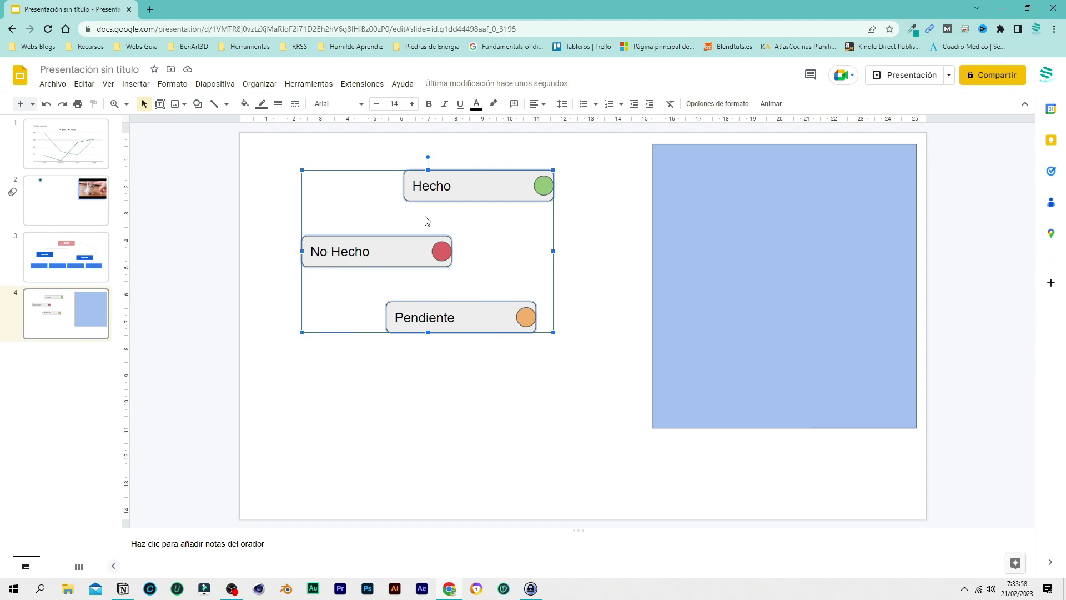
pyautogui.rightClick(382, 306)
pyautogui.moveTo(444, 348)
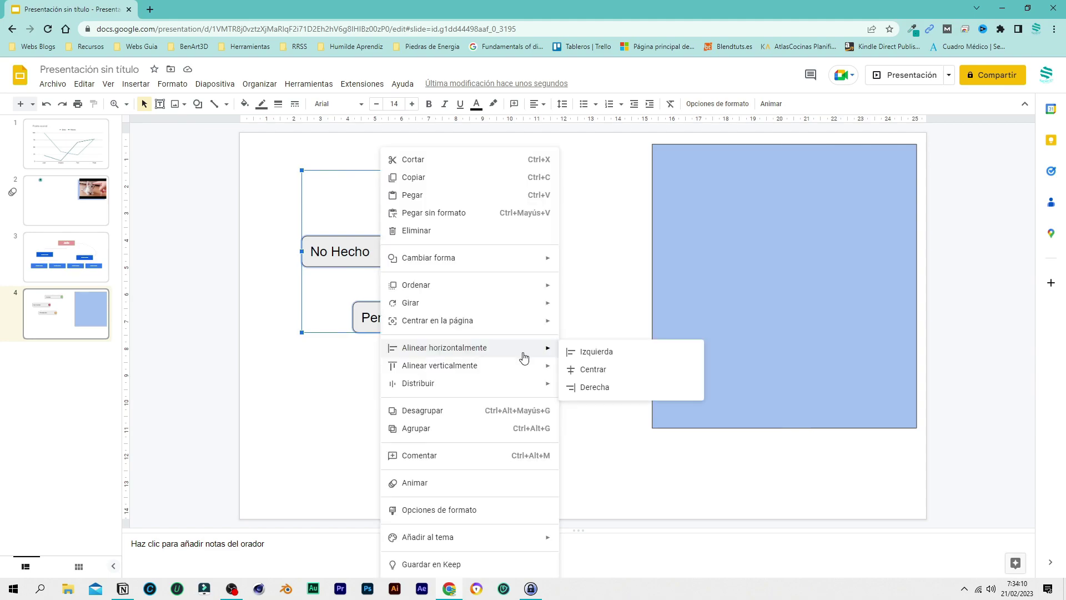
pyautogui.click(608, 355)
pyautogui.click(524, 324)
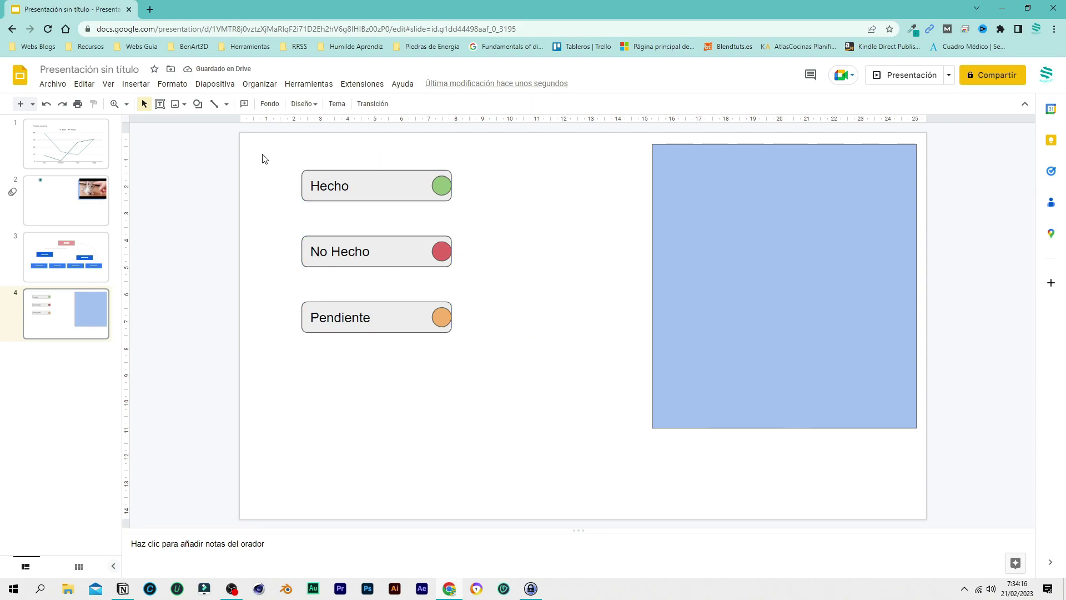
pyautogui.moveTo(263, 155); pyautogui.dragTo(488, 385)
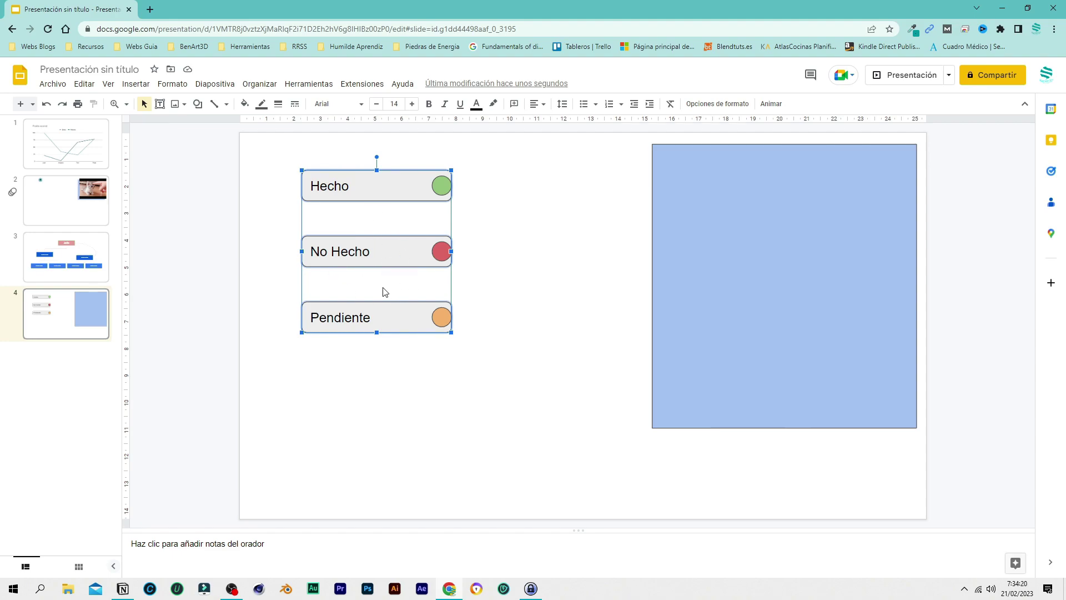
pyautogui.click(552, 283)
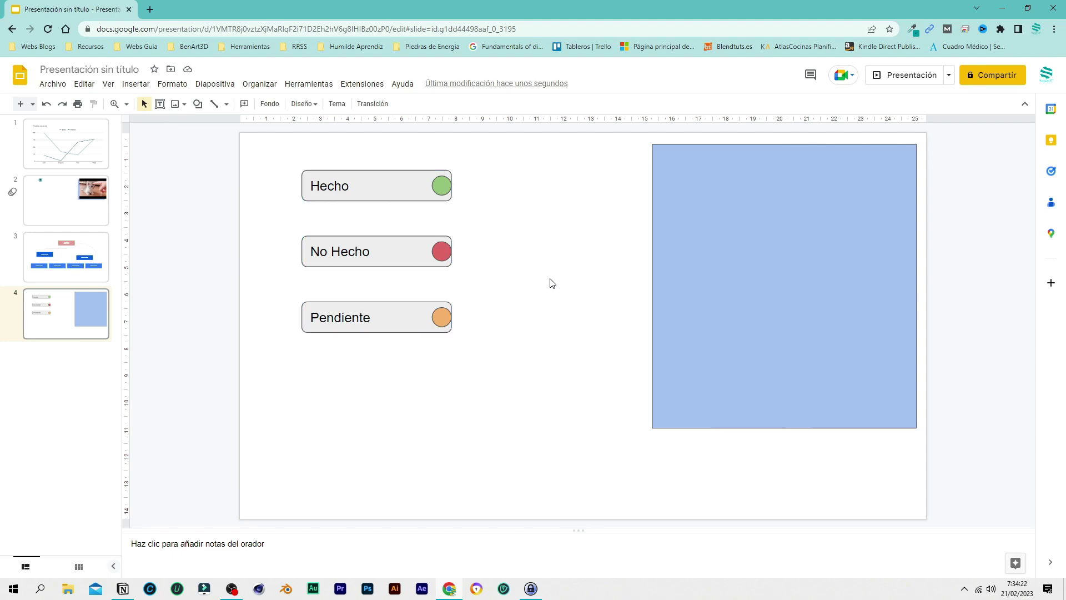
# - Drag the large blue rectangle left, closer to the column of labels
pyautogui.moveTo(263, 160); pyautogui.dragTo(475, 395)
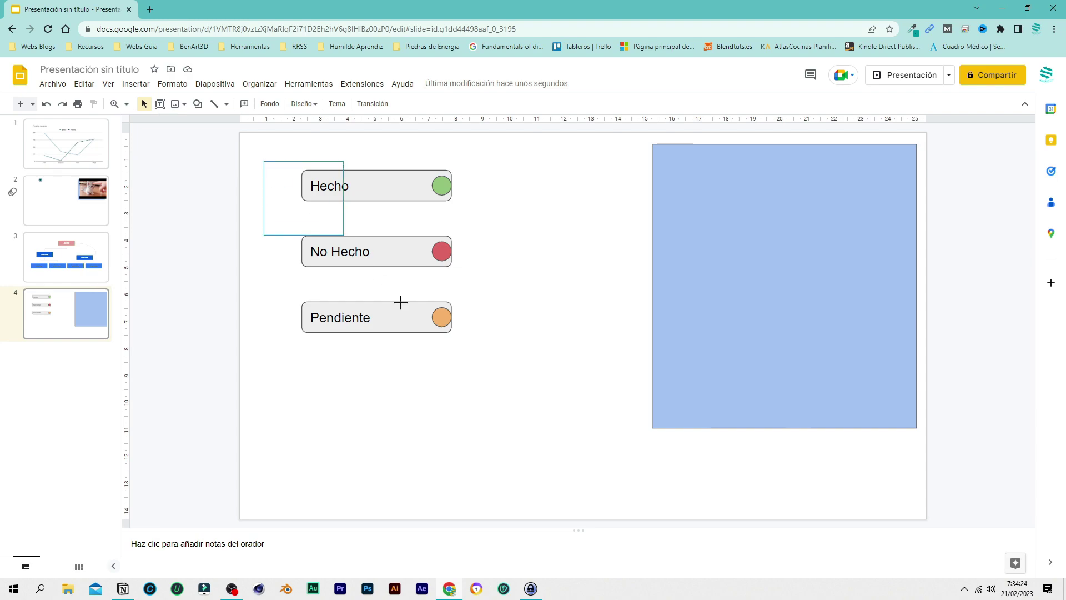
pyautogui.click(527, 393)
pyautogui.moveTo(270, 156); pyautogui.dragTo(497, 360)
pyautogui.click(527, 361)
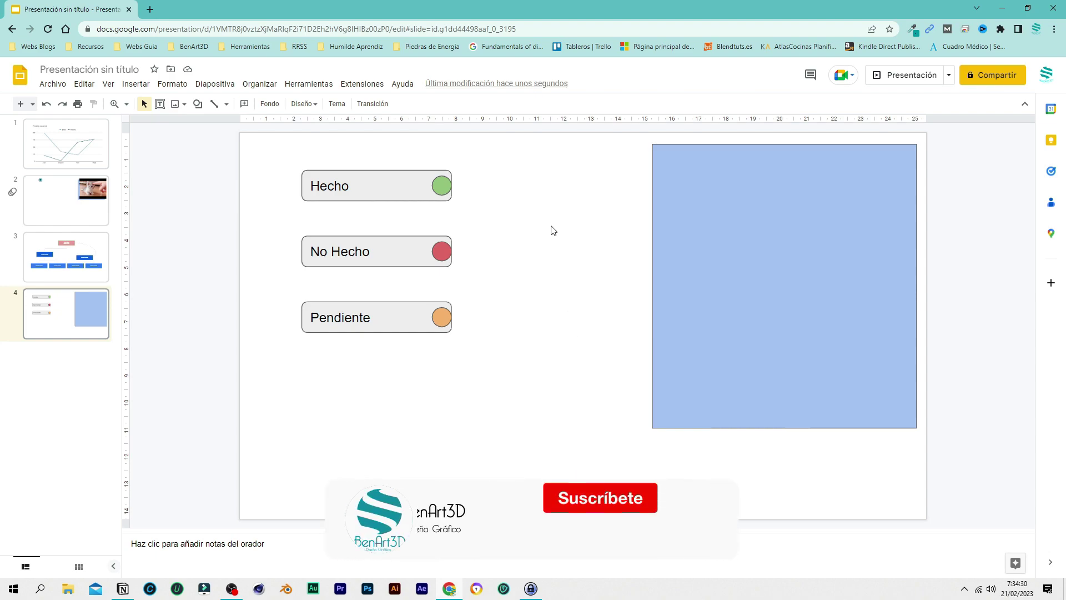
pyautogui.click(776, 195)
pyautogui.moveTo(714, 195); pyautogui.dragTo(657, 217)
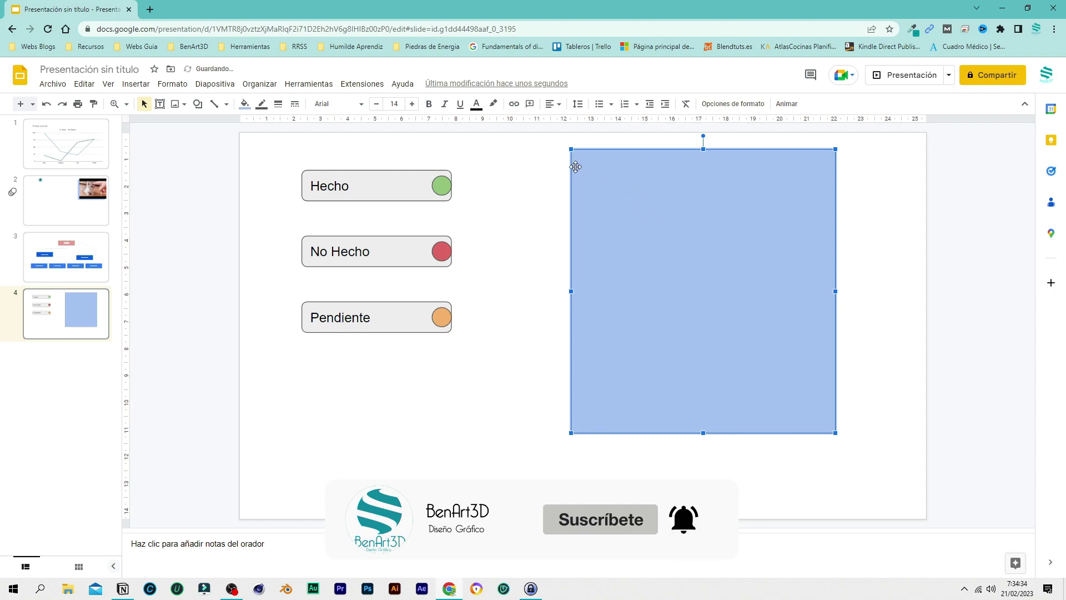
pyautogui.click(552, 156)
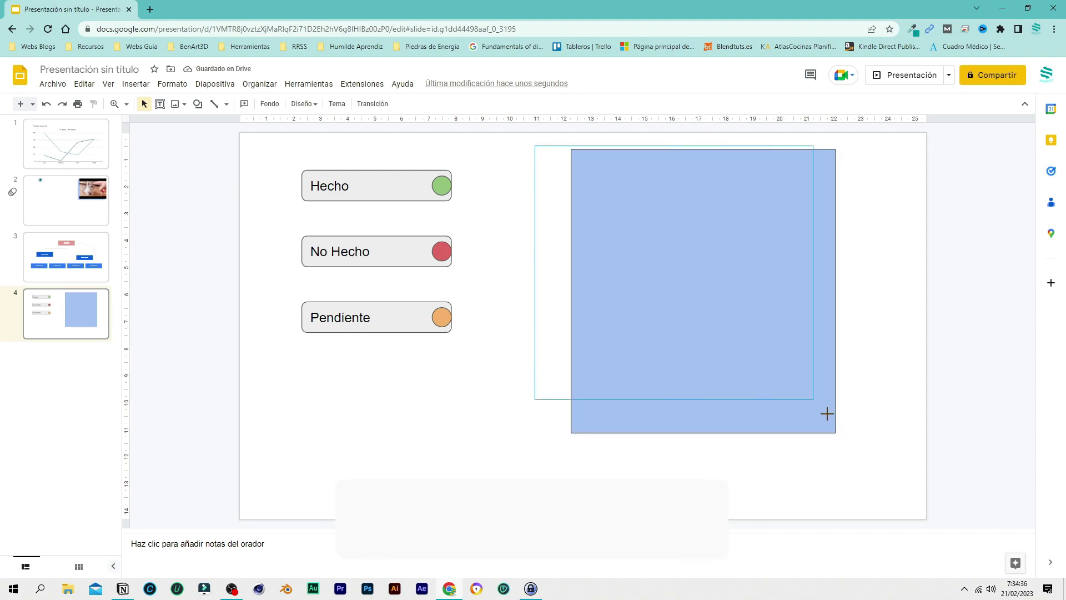